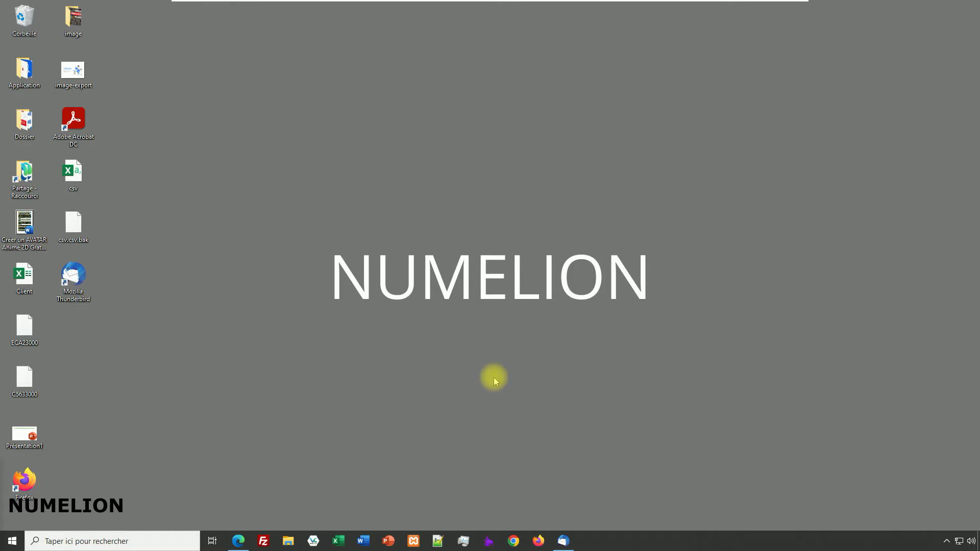
# Switch to Thunderbird and show the overview page of the local folders account.
pyautogui.click(563, 540)
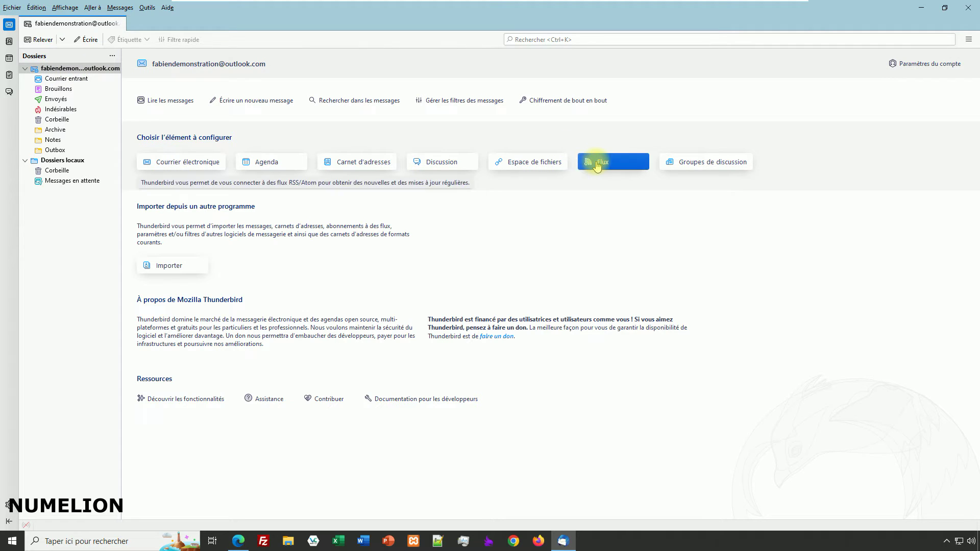
pyautogui.click(63, 160)
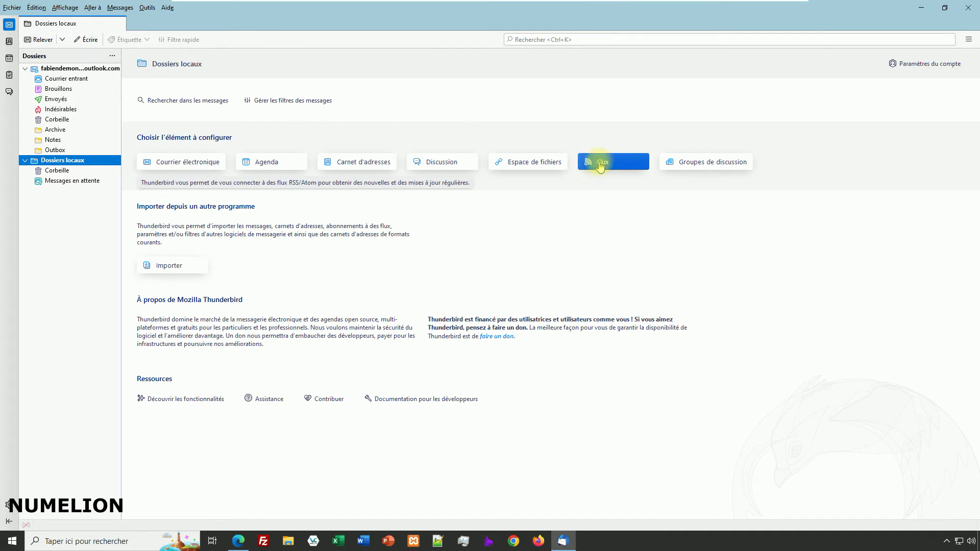
pyautogui.click(11, 8)
pyautogui.moveTo(46, 23)
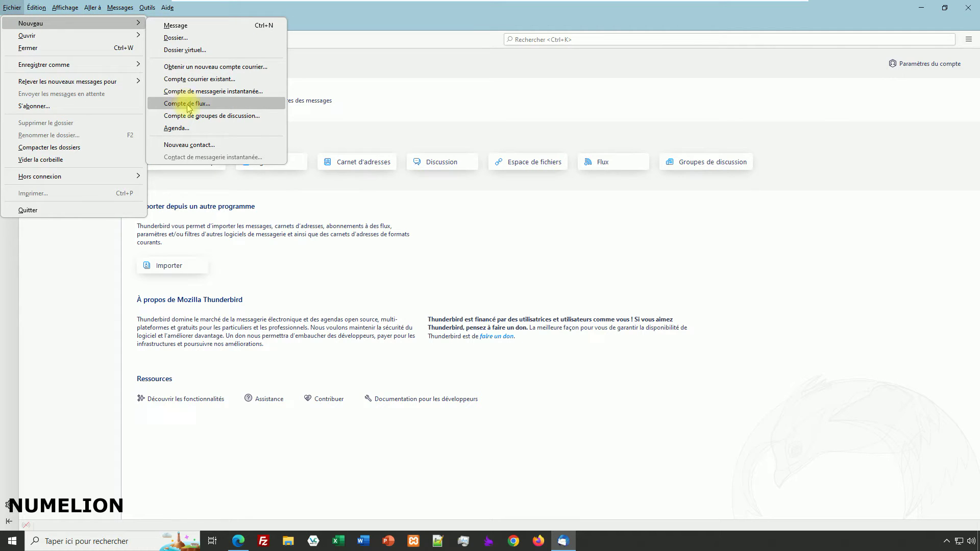
pyautogui.click(285, 21)
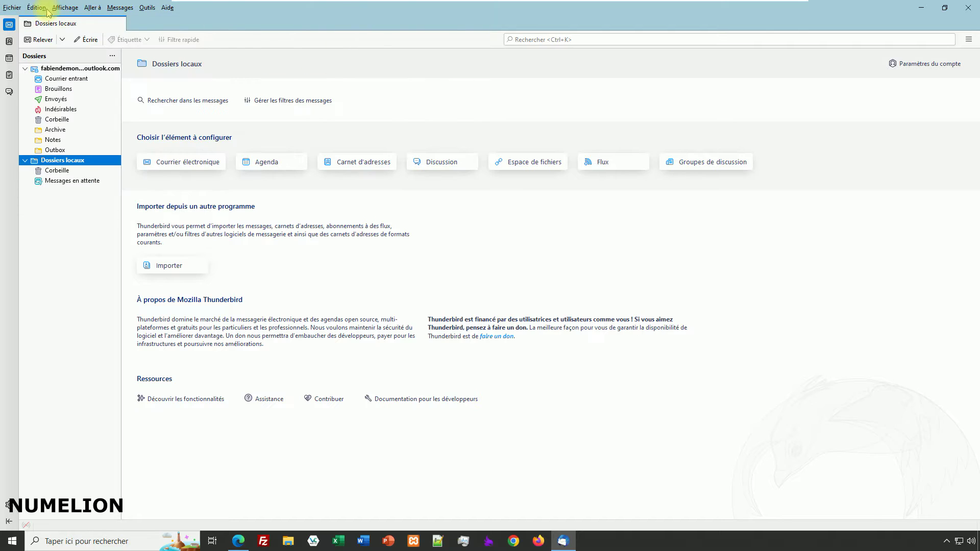
pyautogui.rightClick(223, 10)
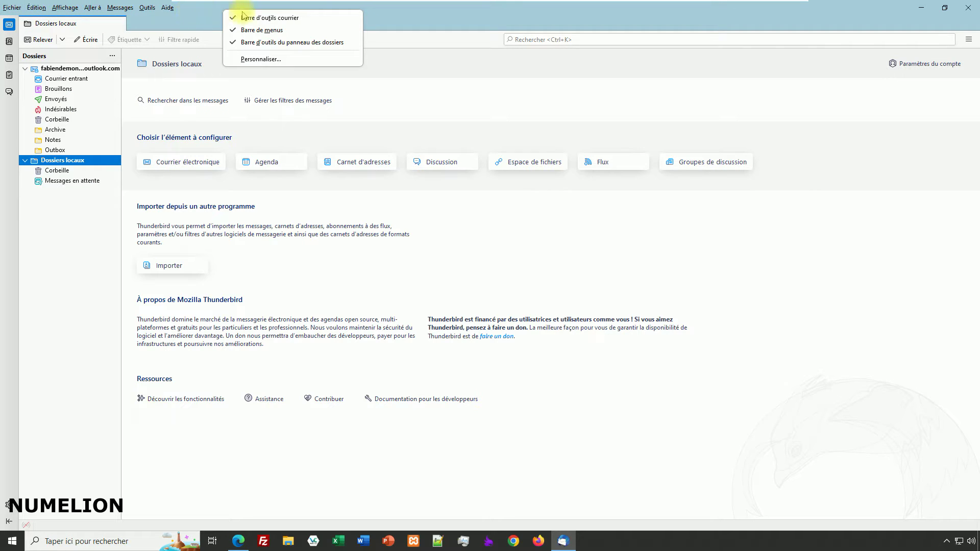
pyautogui.click(483, 19)
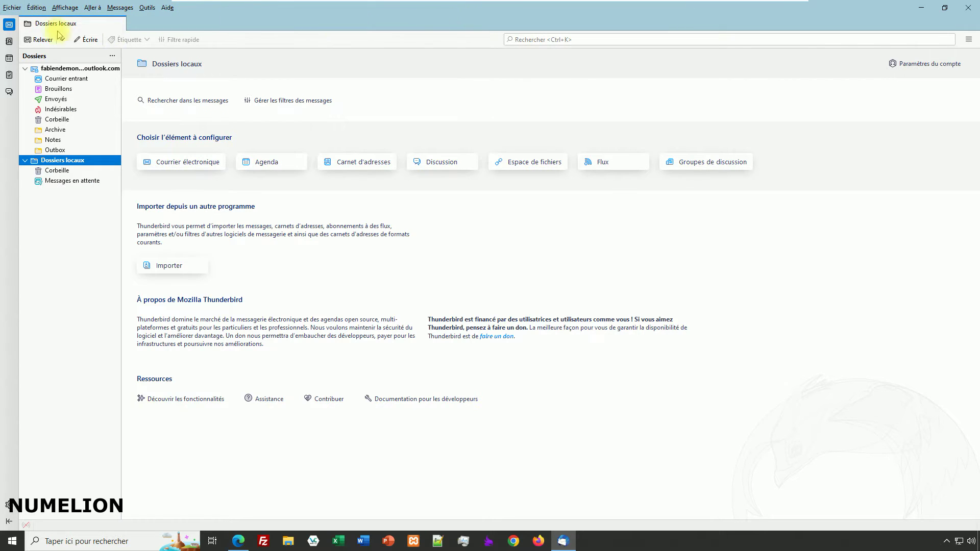
# Create a new feed account named "Flux RSS".
pyautogui.click(14, 9)
pyautogui.moveTo(31, 23)
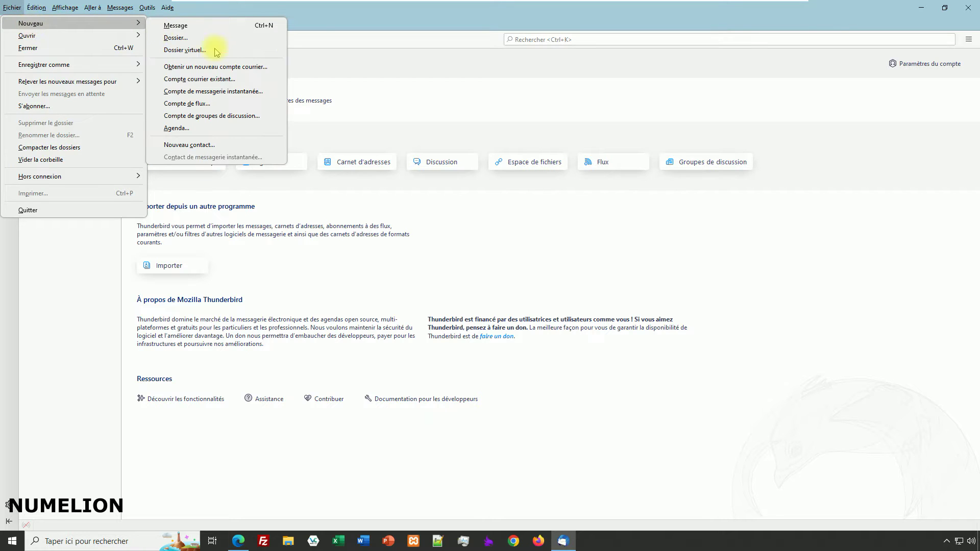
pyautogui.click(193, 104)
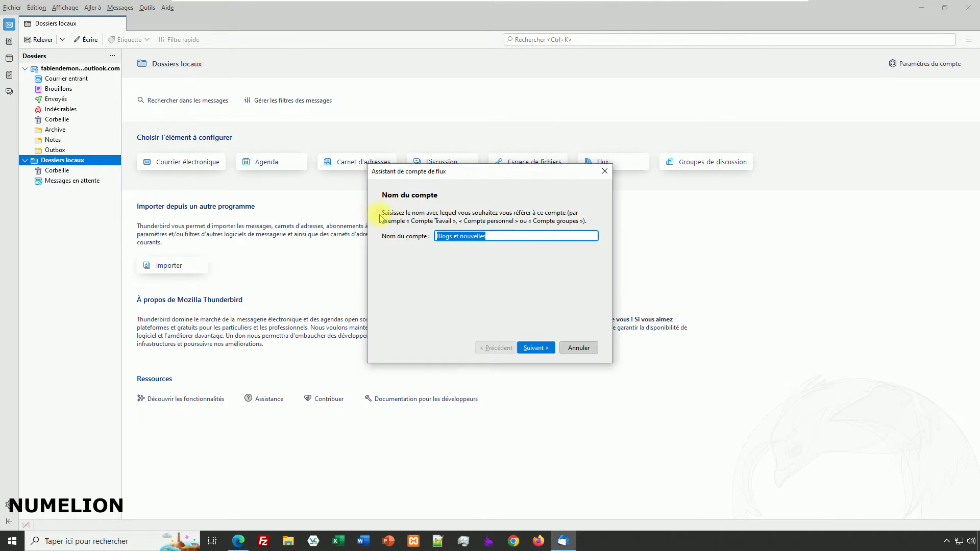
pyautogui.click(484, 237)
pyautogui.moveTo(484, 237); pyautogui.dragTo(342, 217)
pyautogui.write('Flux RSS')
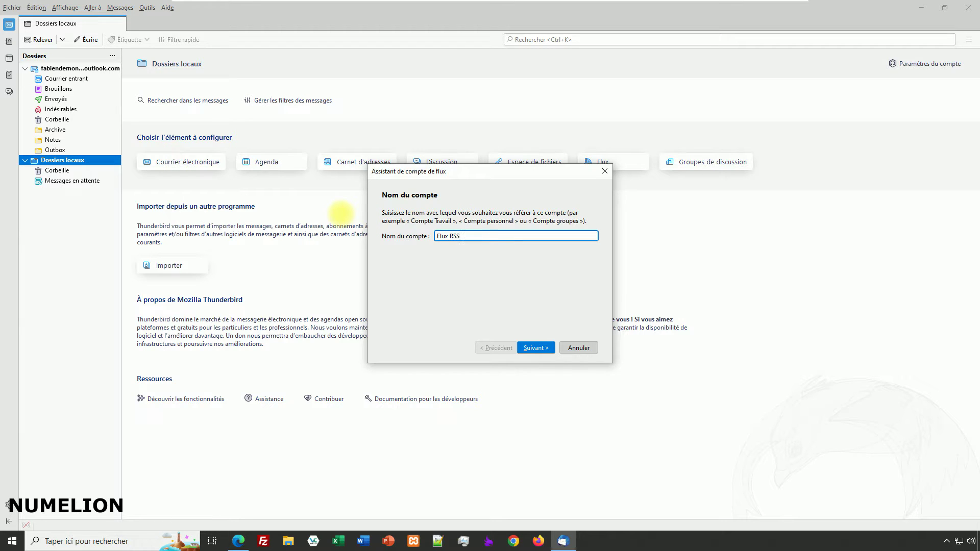
pyautogui.click(535, 348)
pyautogui.click(535, 335)
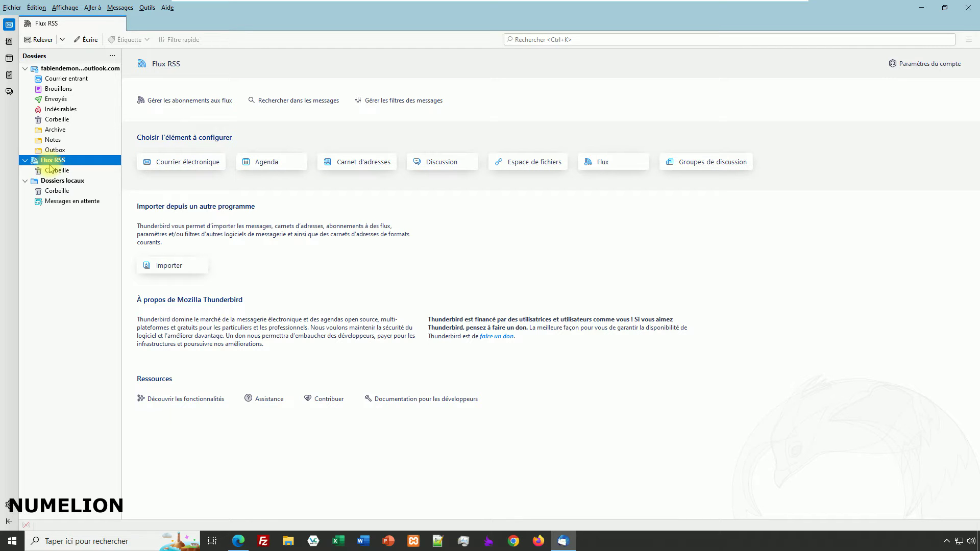
pyautogui.click(176, 102)
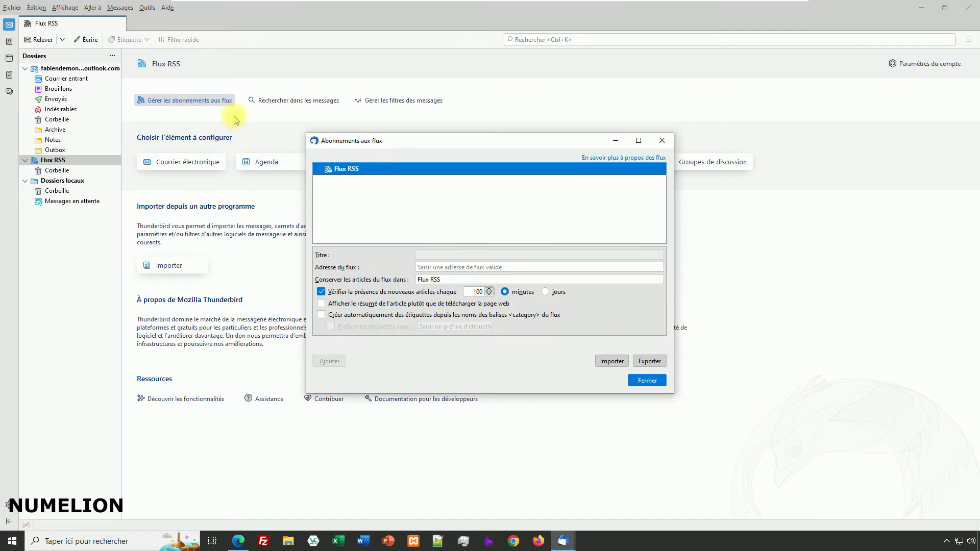
pyautogui.moveTo(499, 167); pyautogui.dragTo(708, 242)
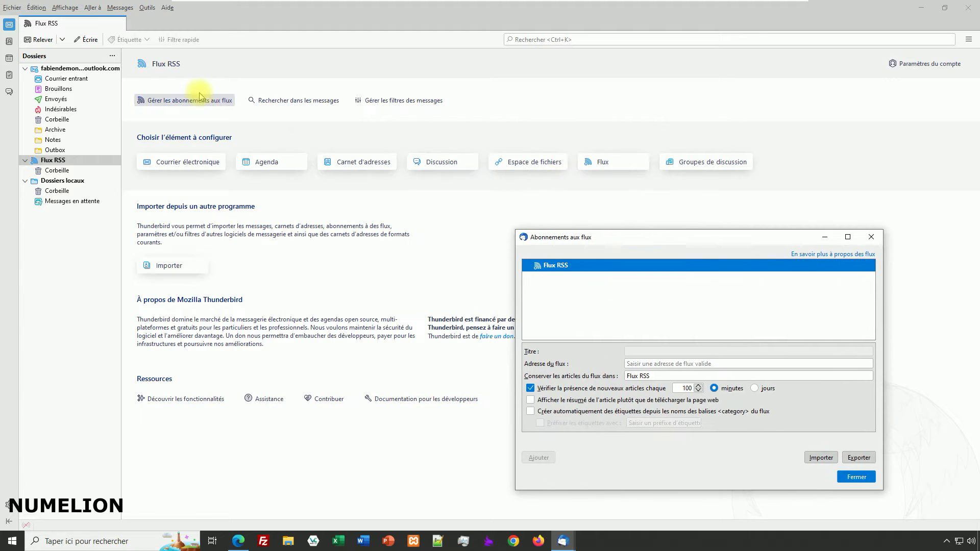
pyautogui.click(872, 237)
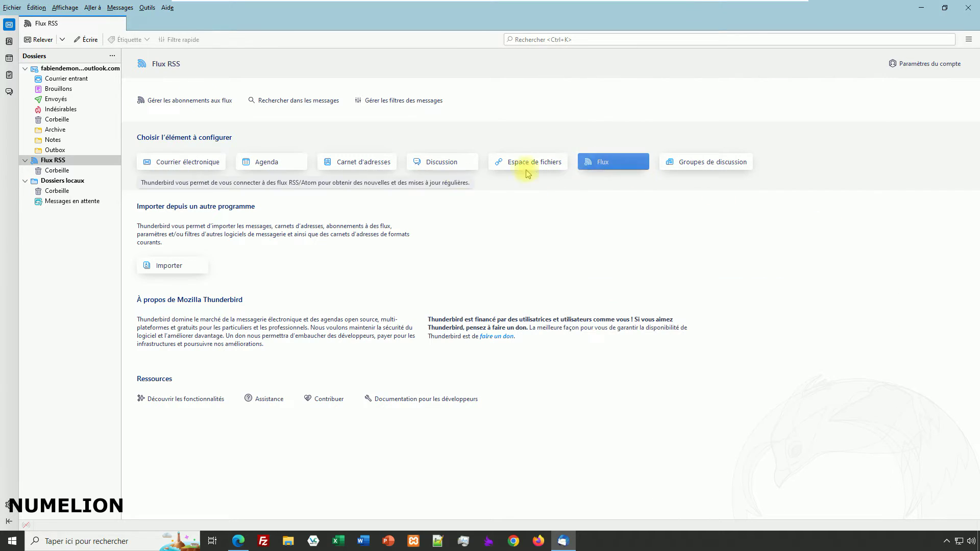
pyautogui.click(594, 163)
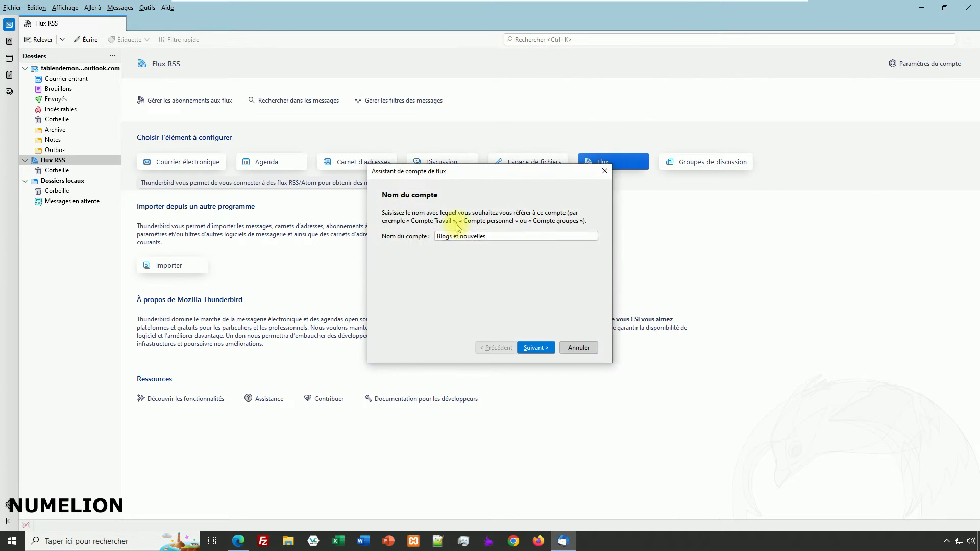
pyautogui.click(566, 349)
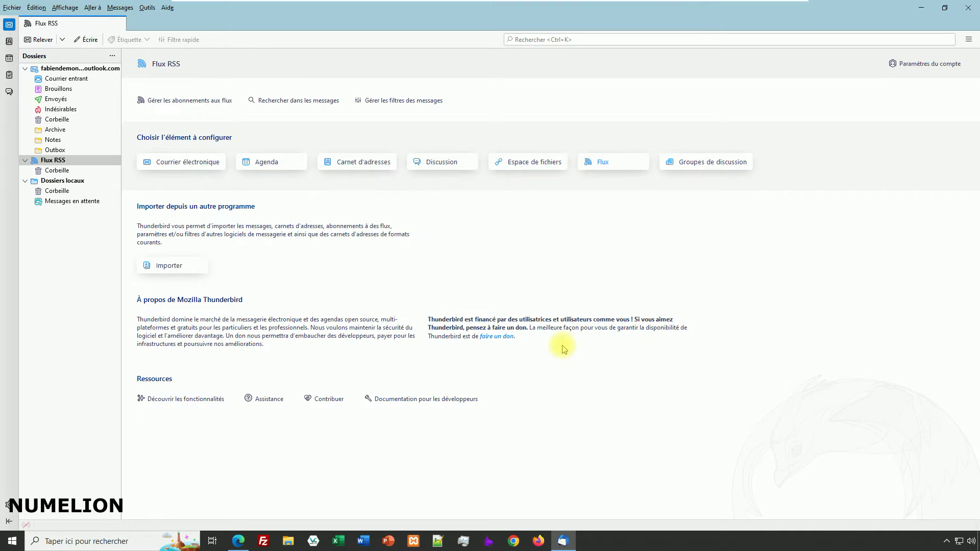
# Open the feed subscriptions manager of the Flux RSS account and reposition its window.
pyautogui.click(172, 101)
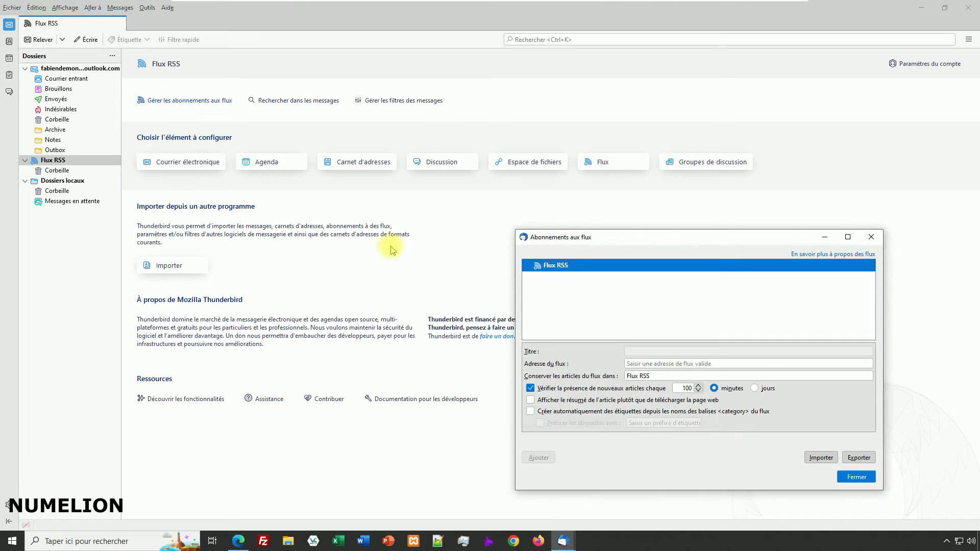
pyautogui.moveTo(659, 245); pyautogui.dragTo(372, 156)
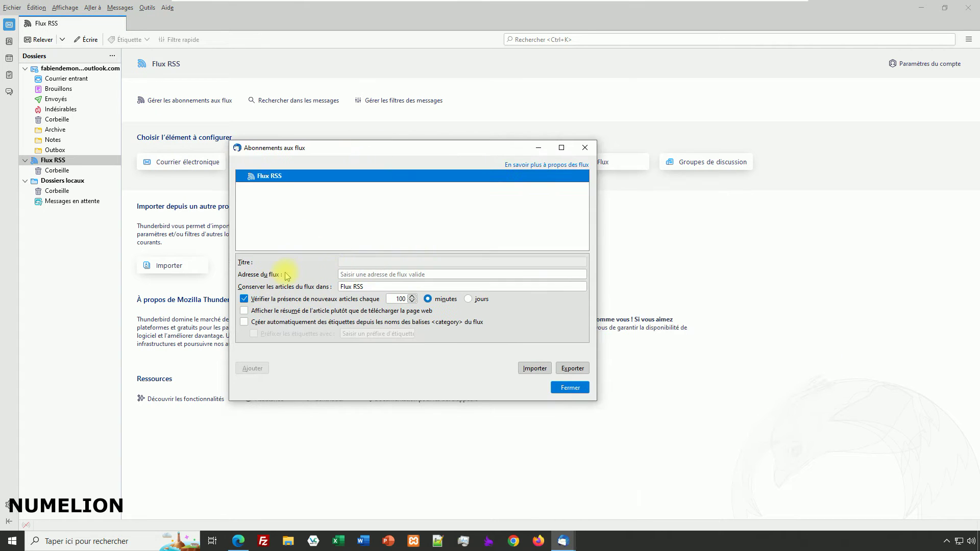
# Switch to Edge and copy the address of the "La une Sport" feed from Le Monde's RSS page.
pyautogui.click(238, 544)
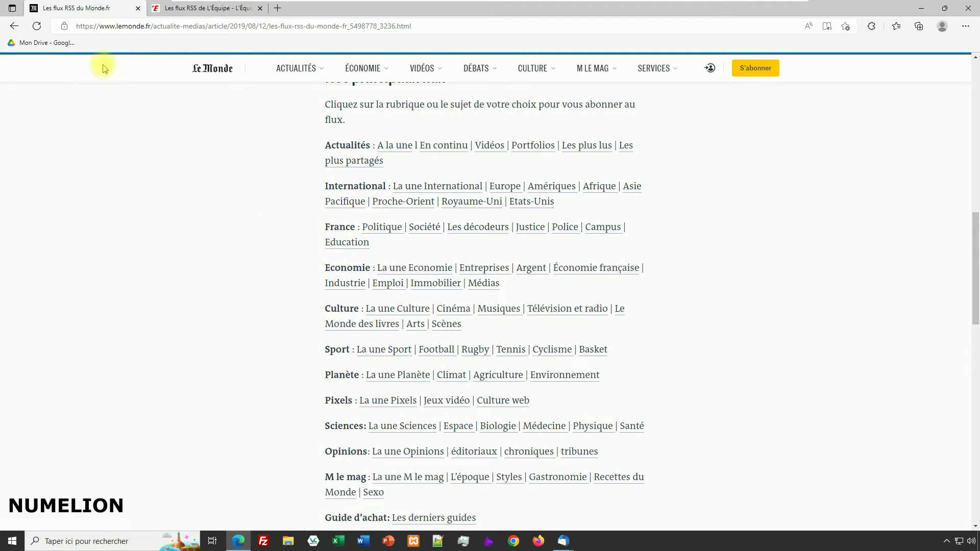
pyautogui.scroll(5, 482, 347)
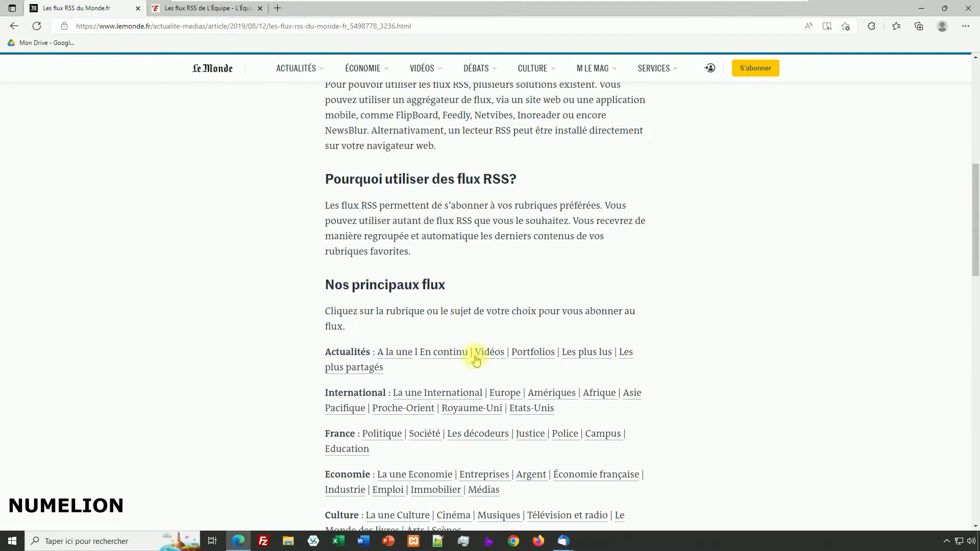
pyautogui.scroll(-5, 487, 329)
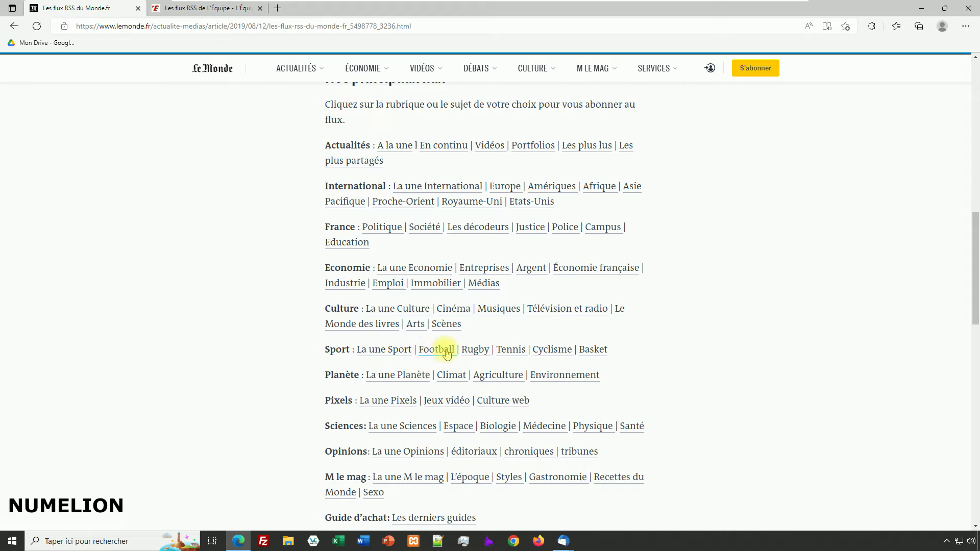
pyautogui.click(387, 353)
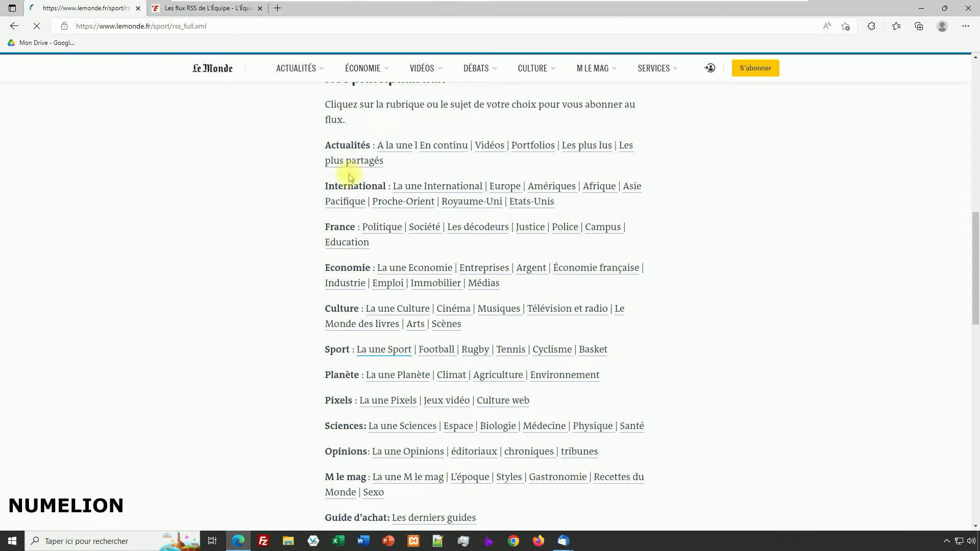
pyautogui.click(185, 28)
pyautogui.hotkey('ctrl', 'c')
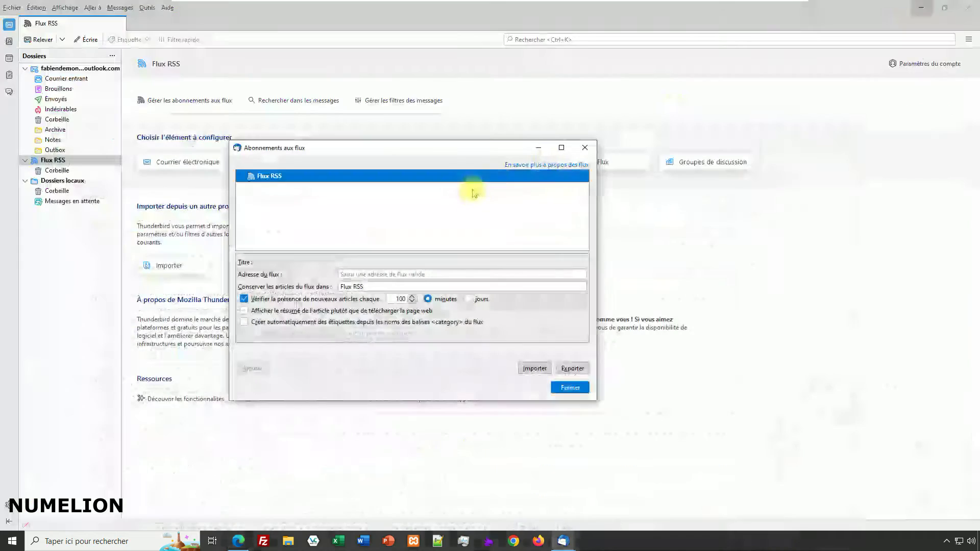
pyautogui.click(355, 274)
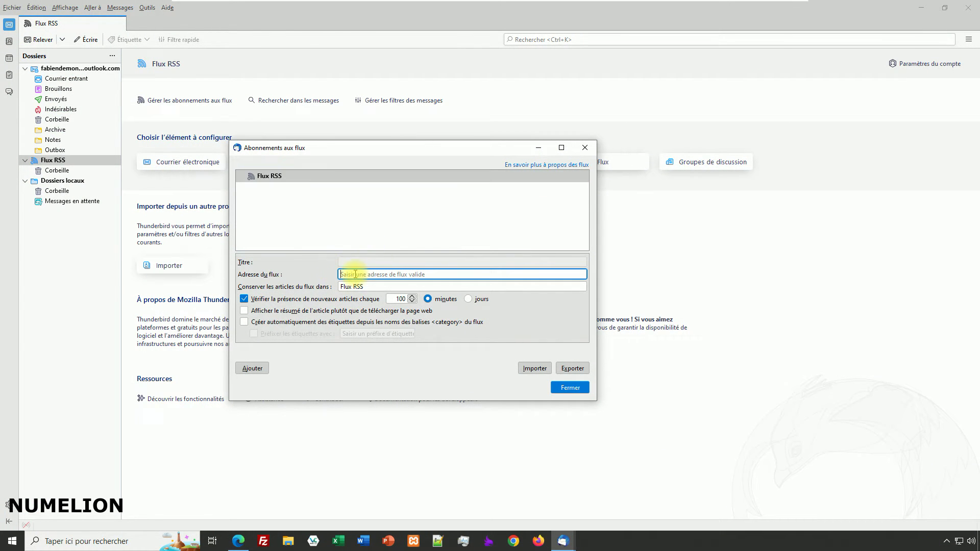
pyautogui.hotkey('ctrl', 'v')
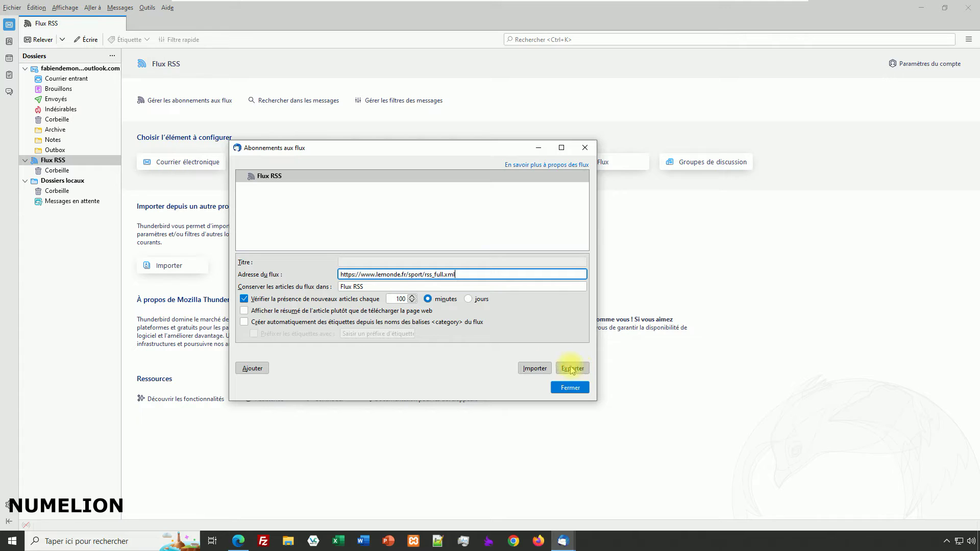
pyautogui.click(250, 369)
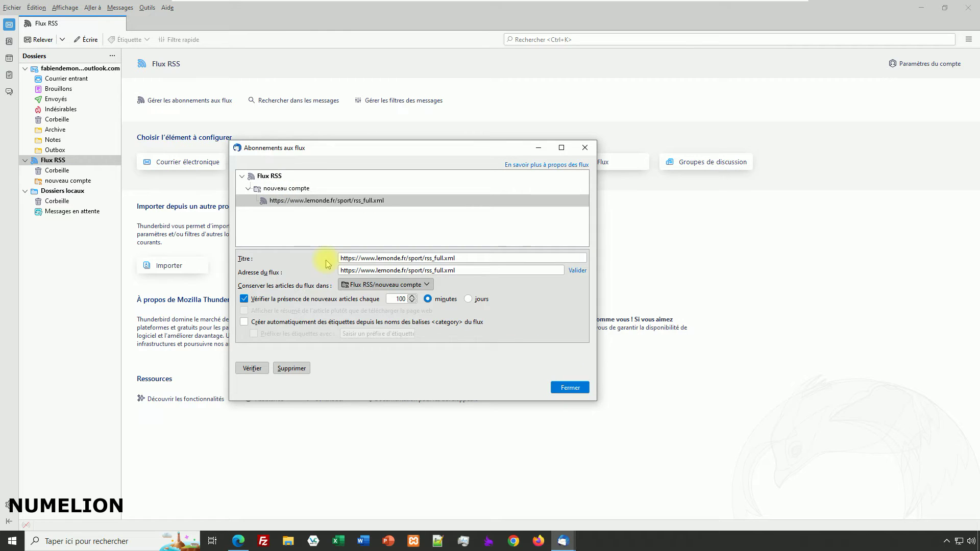
pyautogui.click(411, 284)
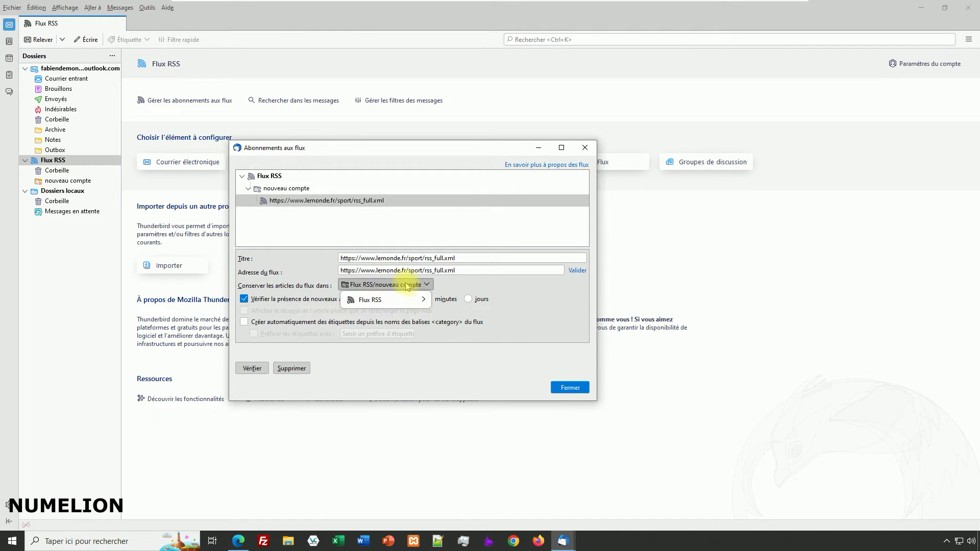
pyautogui.moveTo(390, 300)
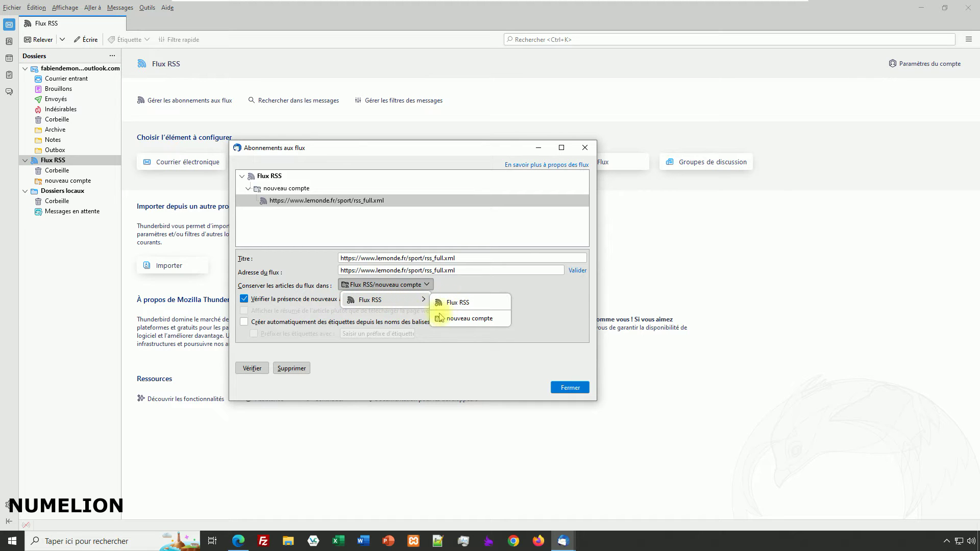
pyautogui.click(570, 388)
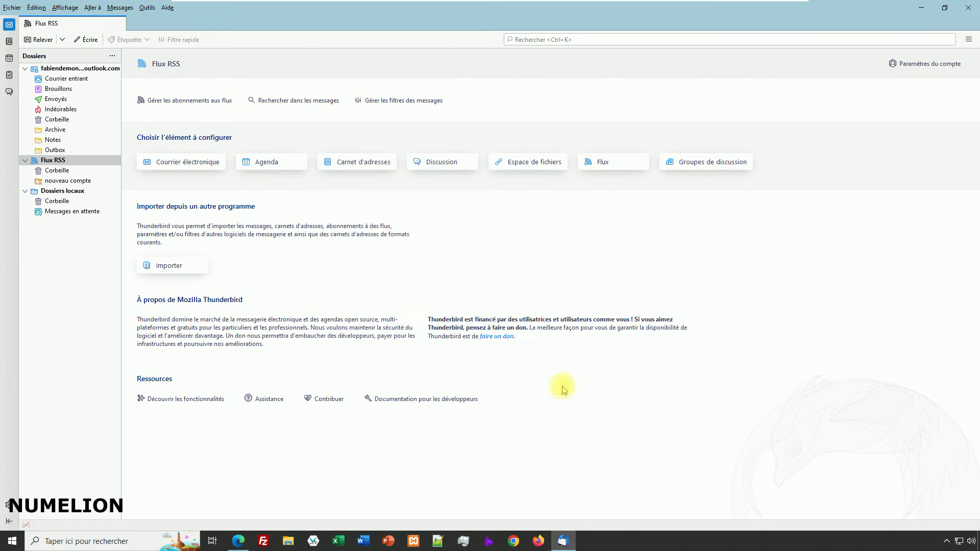
# Fetch the new messages of the "nouveau compte" feed folder, agreeing to go online, and look through the article list.
pyautogui.click(41, 185)
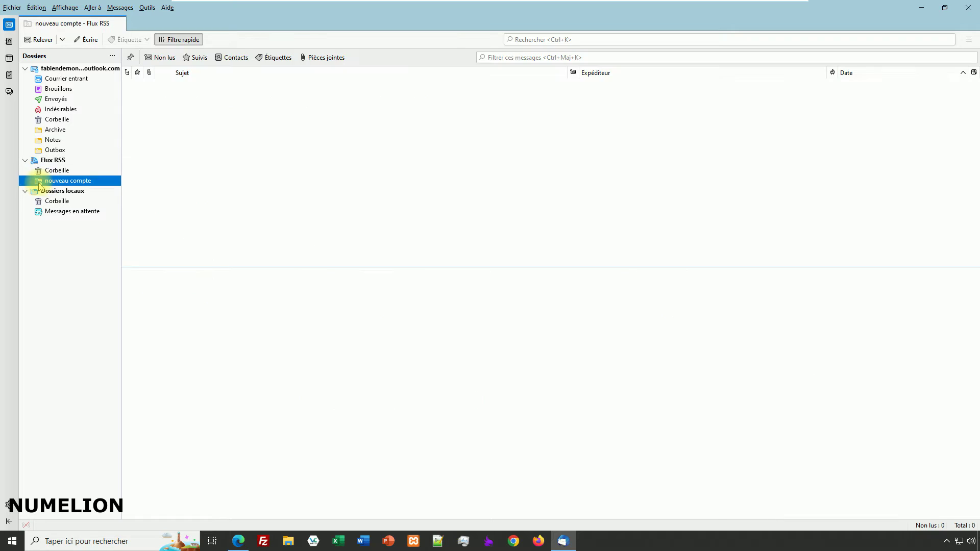
pyautogui.rightClick(41, 184)
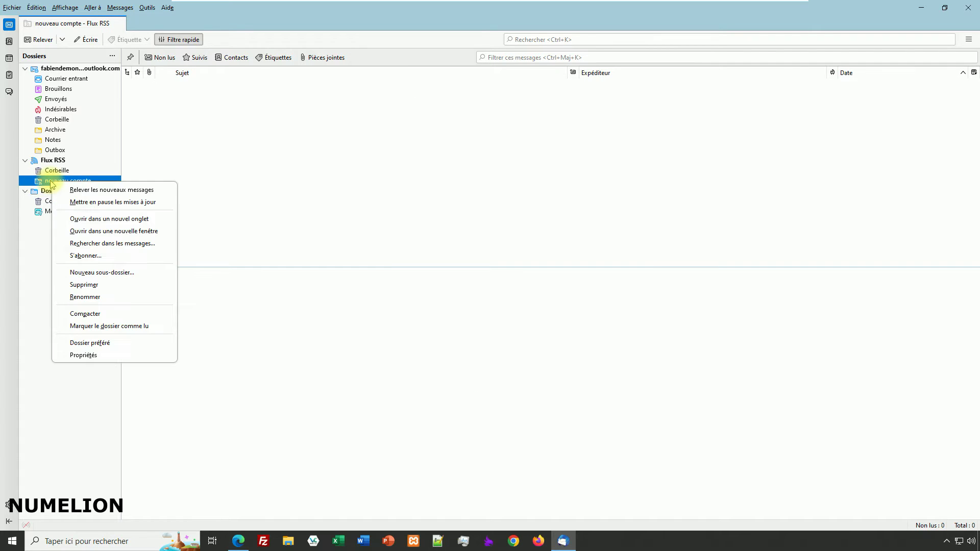
pyautogui.click(92, 190)
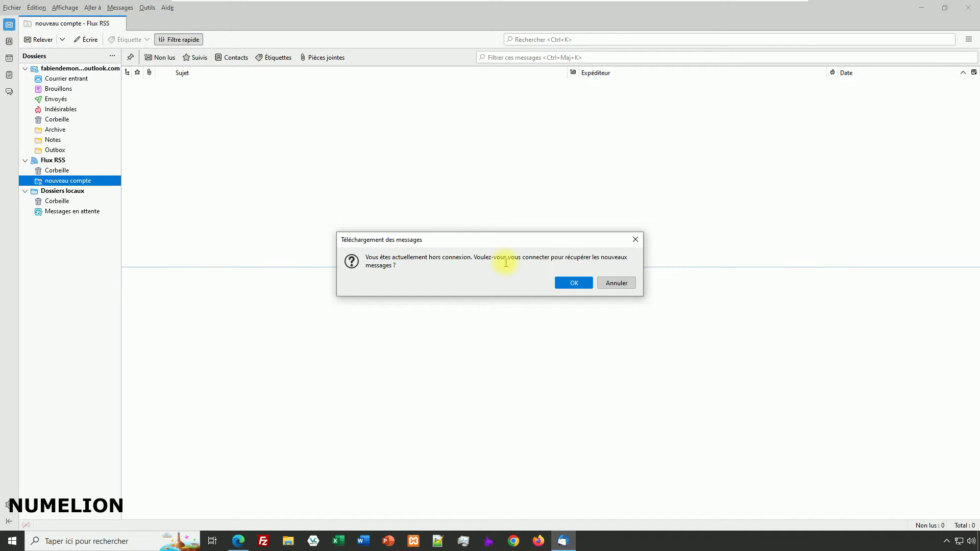
pyautogui.click(572, 282)
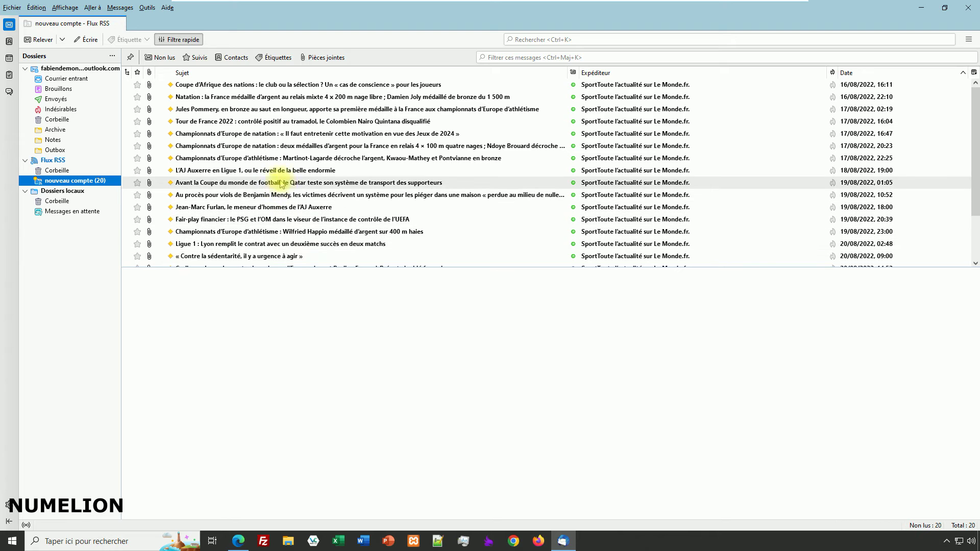
pyautogui.scroll(-2, 297, 181)
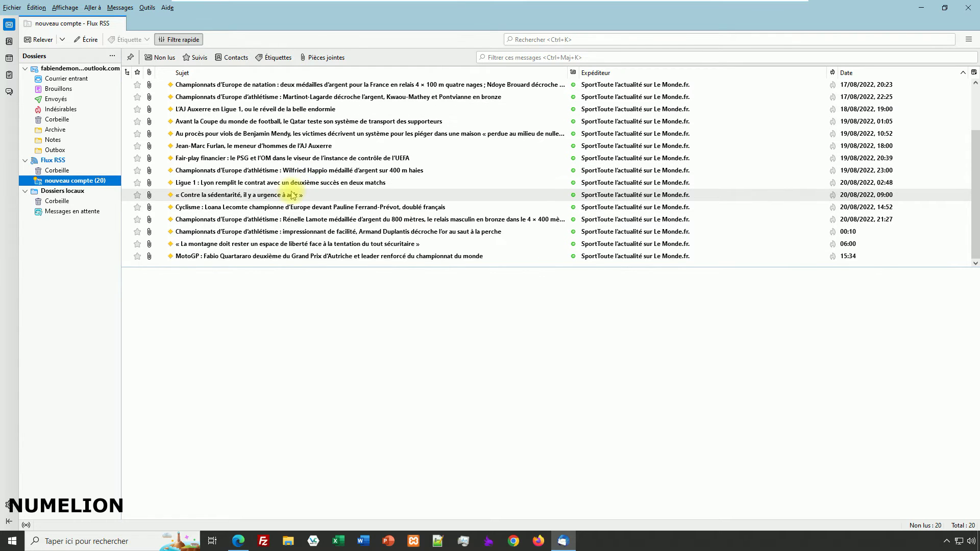
pyautogui.scroll(2, 293, 195)
# Rename the "nouveau compte" feed folder as "Le Monde Sports" in its folder properties.
pyautogui.rightClick(81, 181)
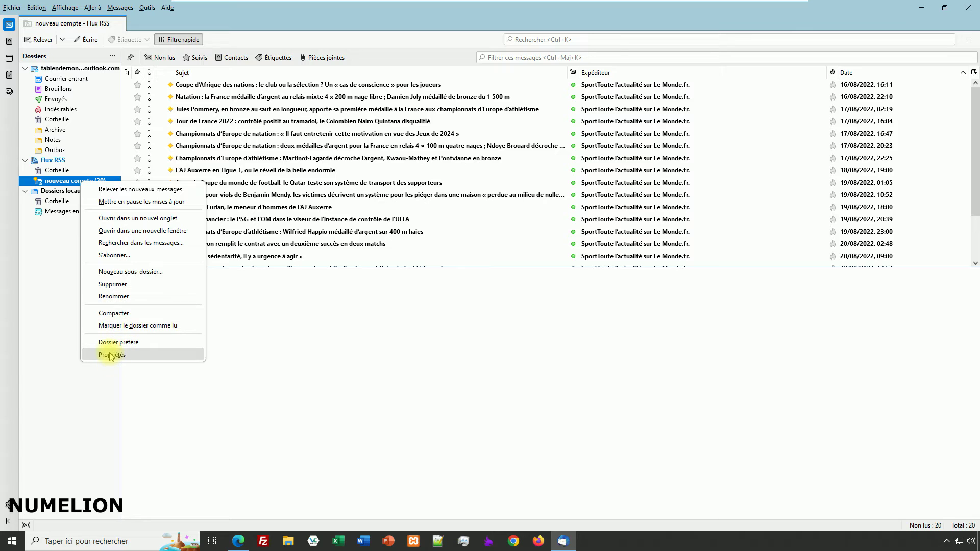
pyautogui.rightClick(60, 181)
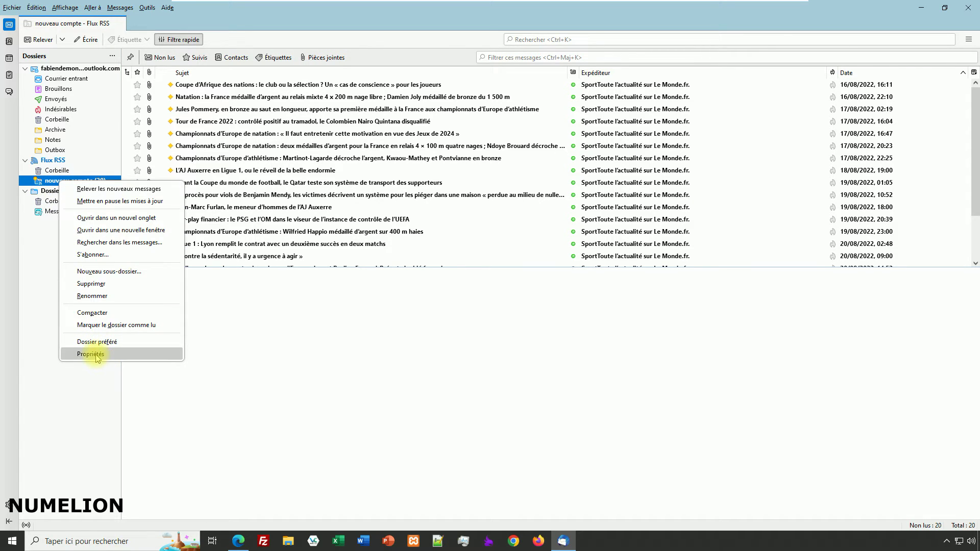
pyautogui.rightClick(52, 180)
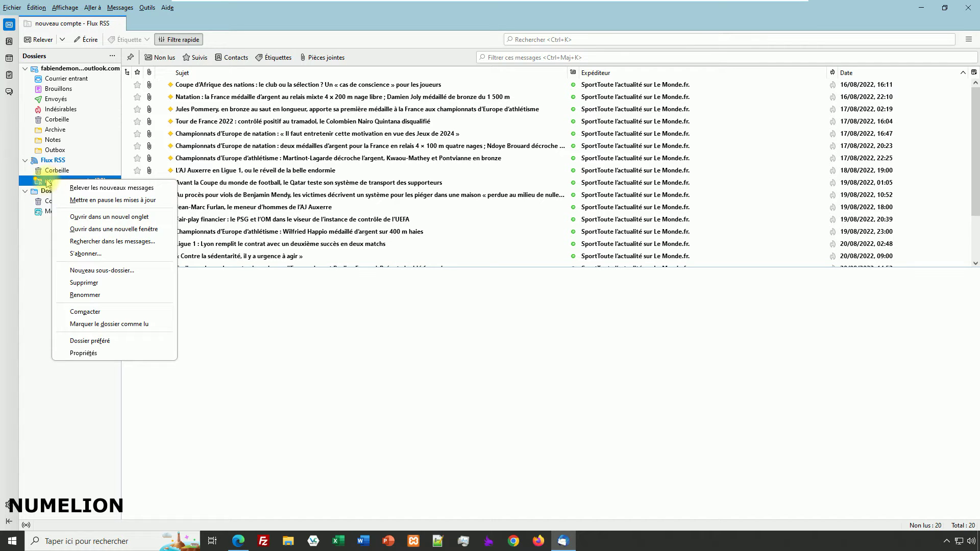
pyautogui.click(123, 352)
pyautogui.click(466, 231)
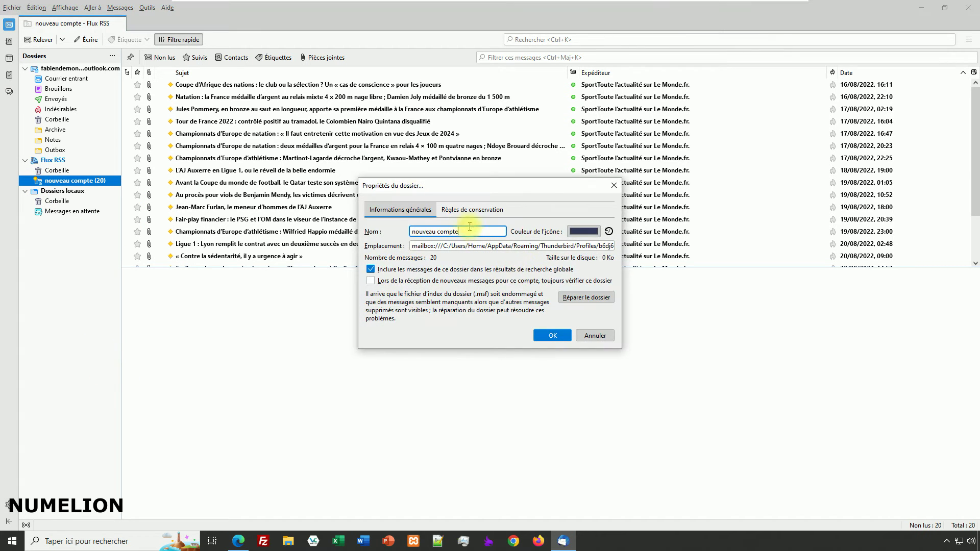
pyautogui.hotkey('ctrl', 'a')
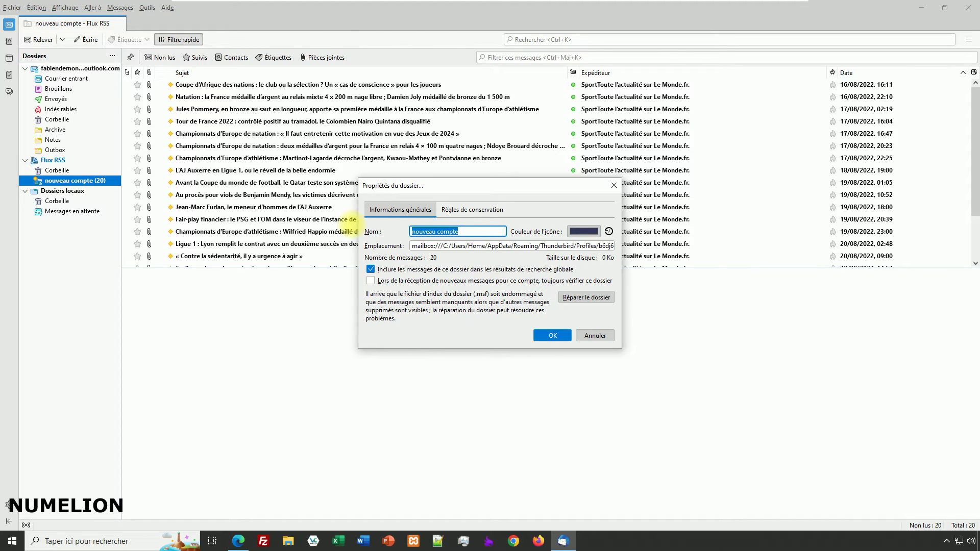
pyautogui.write('Le Monde Sports')
pyautogui.click(553, 335)
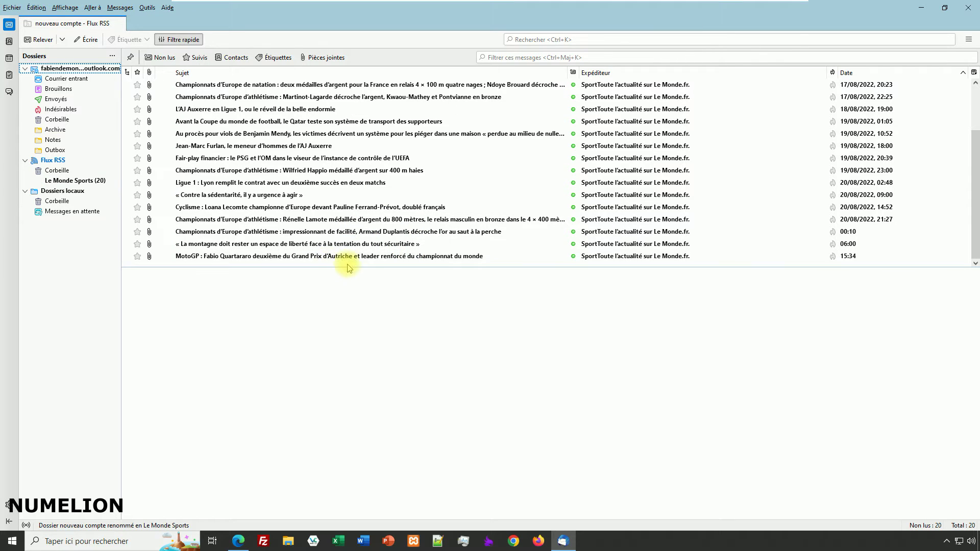
# Read the athletics championship article of 17/08/2022, 22:25 in the Le Monde Sports folder and open its web page in Edge.
pyautogui.click(72, 180)
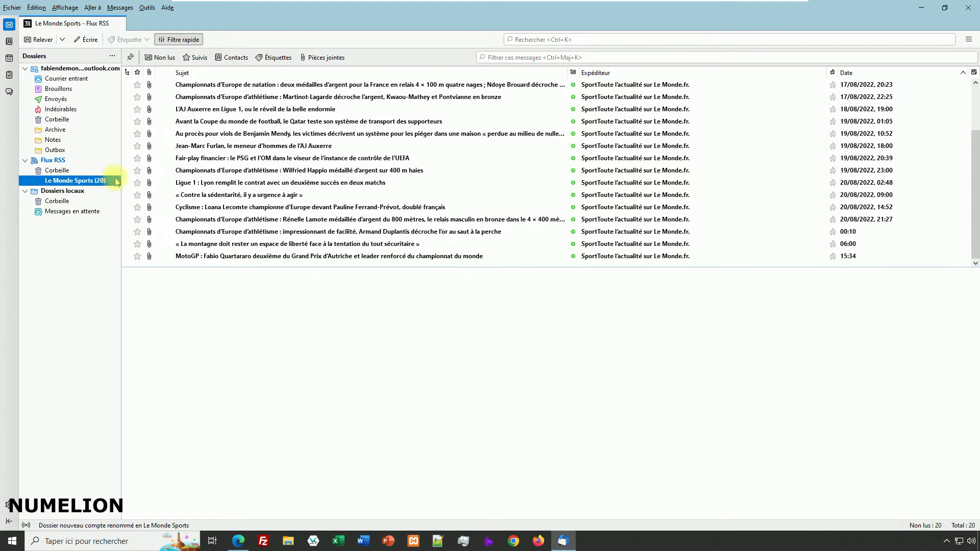
pyautogui.click(206, 97)
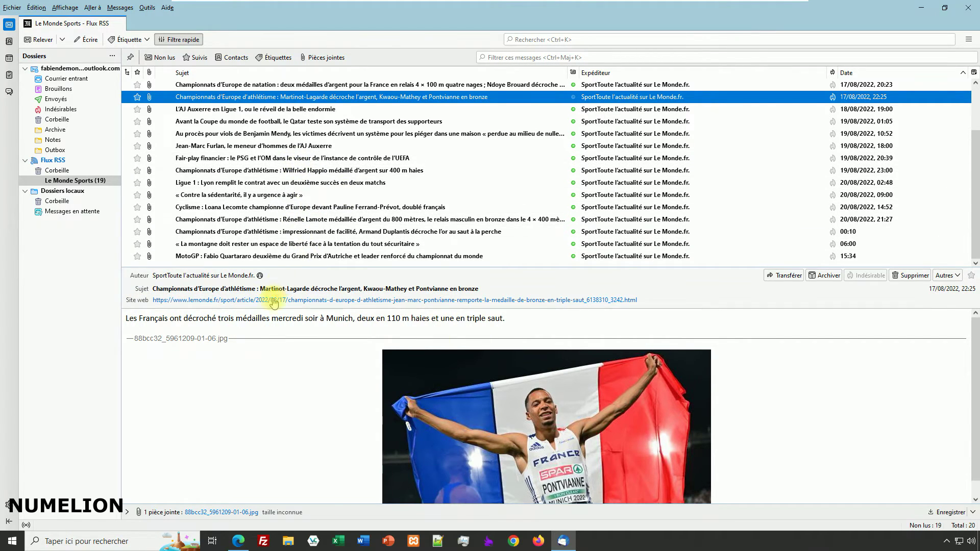
pyautogui.click(214, 301)
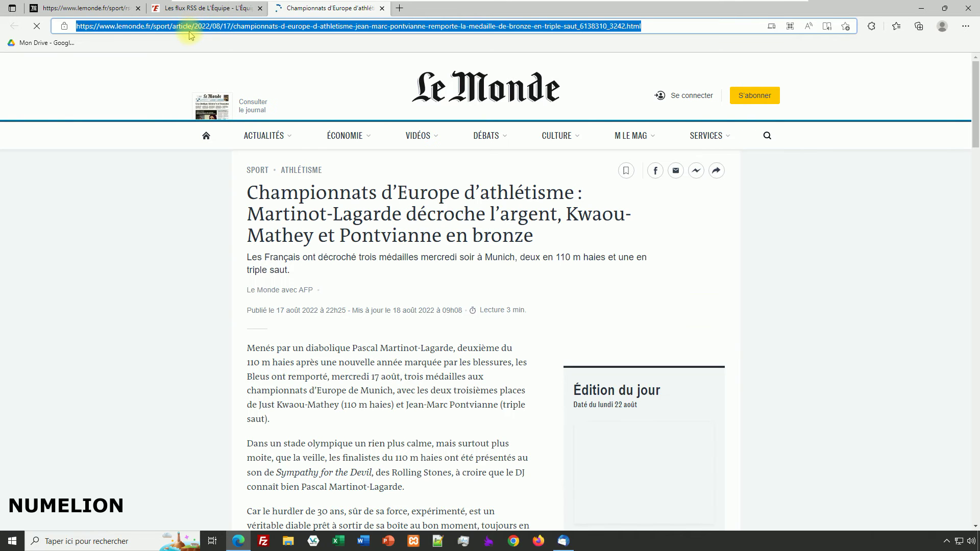
# Open the general football RSS feed from L'Équipe's feed page in Edge and copy its address.
pyautogui.click(174, 9)
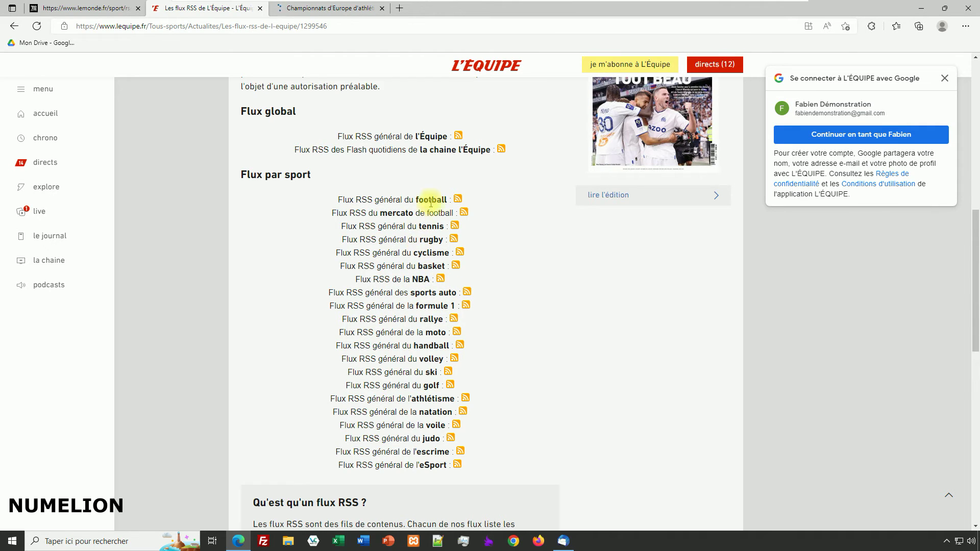
pyautogui.click(457, 199)
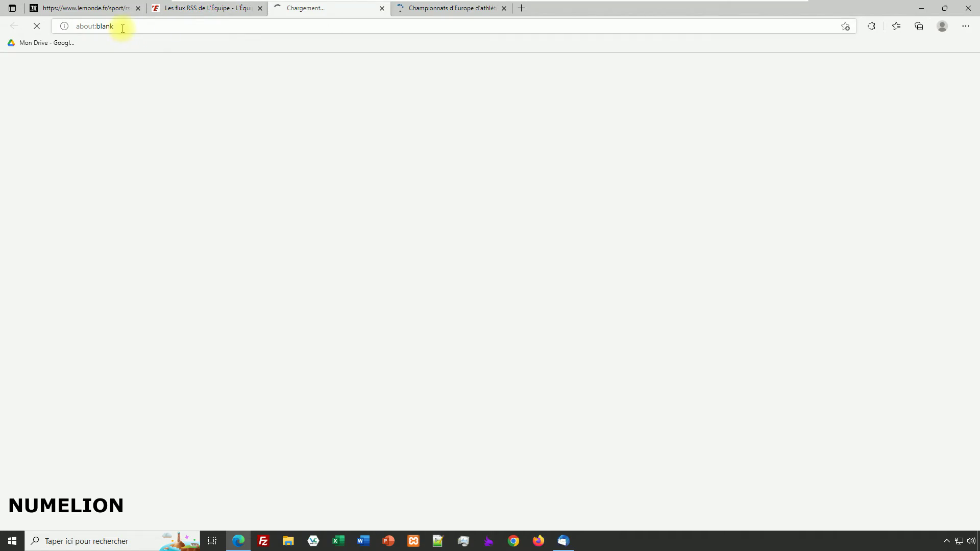
pyautogui.click(147, 27)
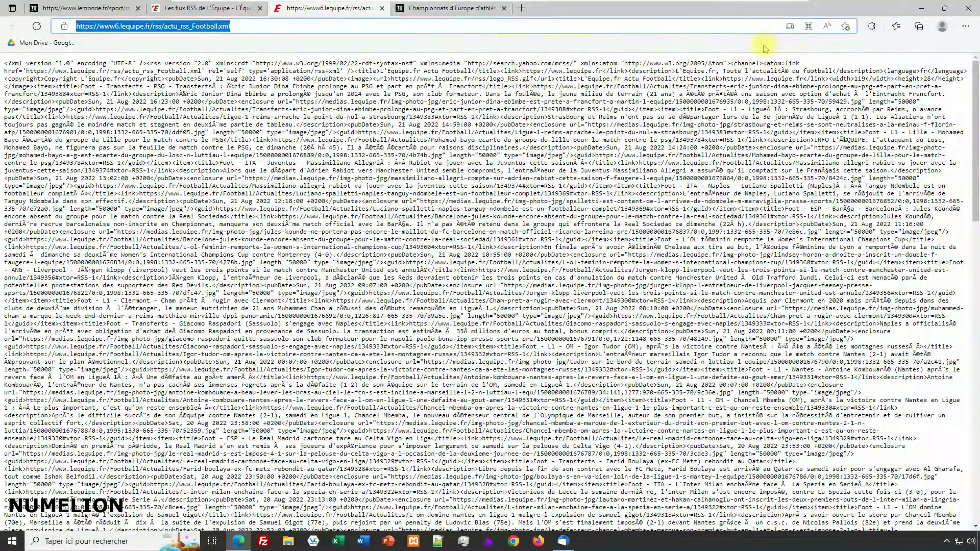
pyautogui.click(921, 9)
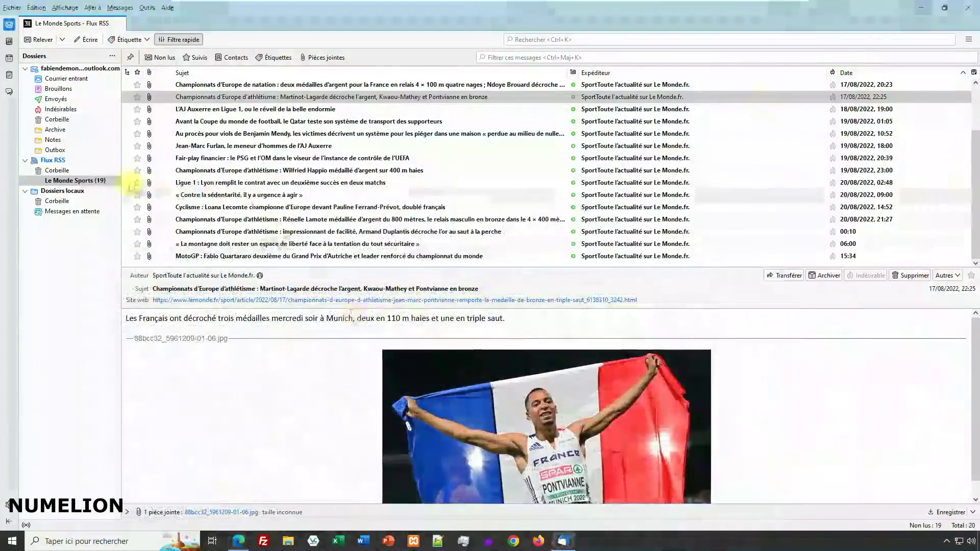
pyautogui.click(51, 161)
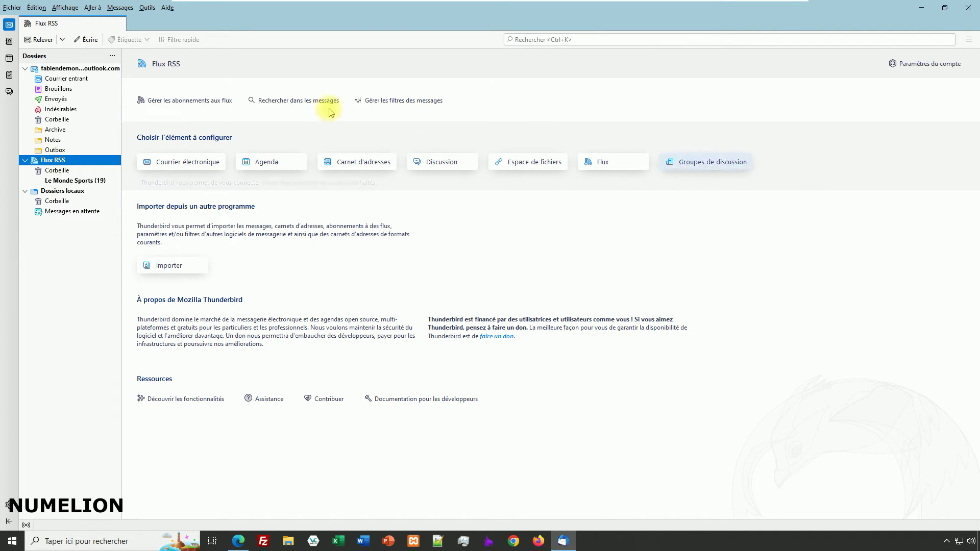
pyautogui.click(191, 105)
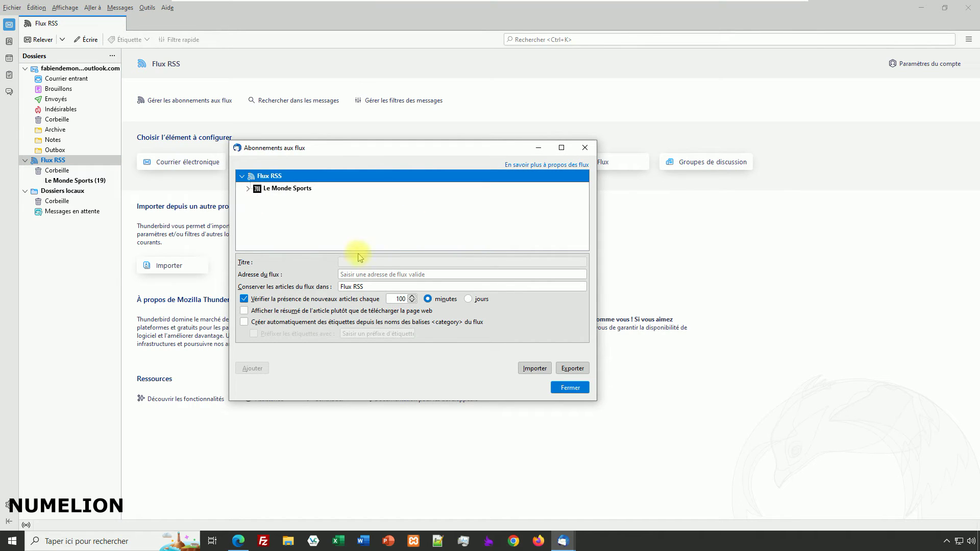
pyautogui.click(382, 277)
pyautogui.write('https://www.lequipe.fr/rss/actu_rss_Football.xml')
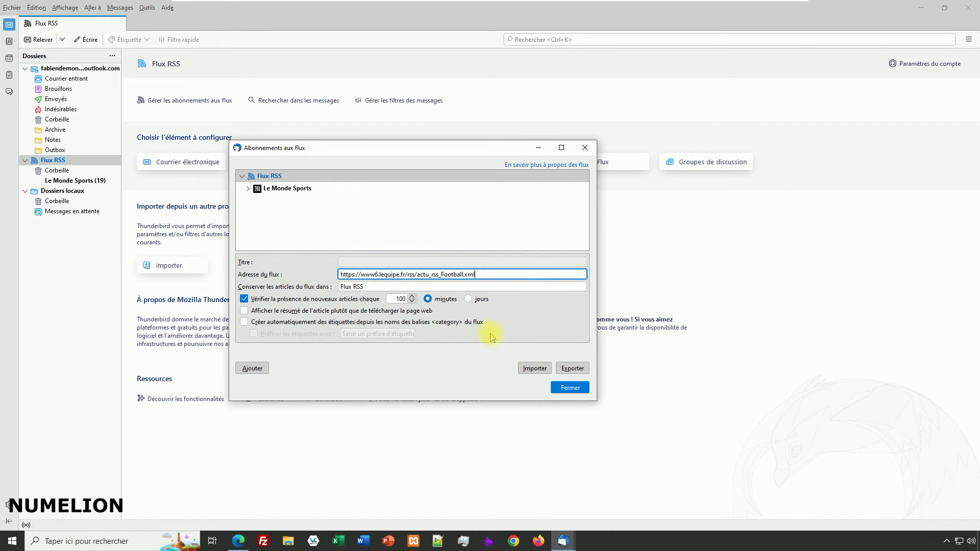
pyautogui.click(252, 369)
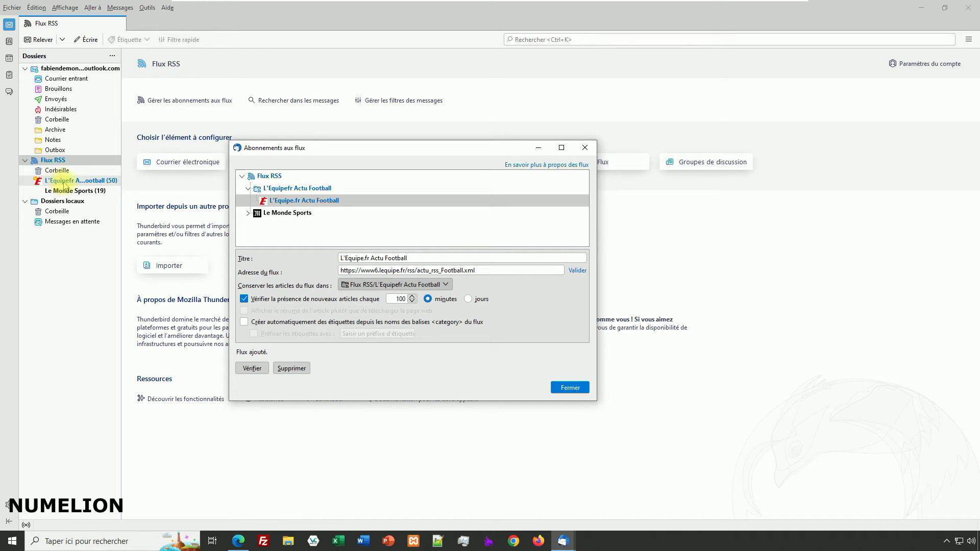
pyautogui.click(567, 388)
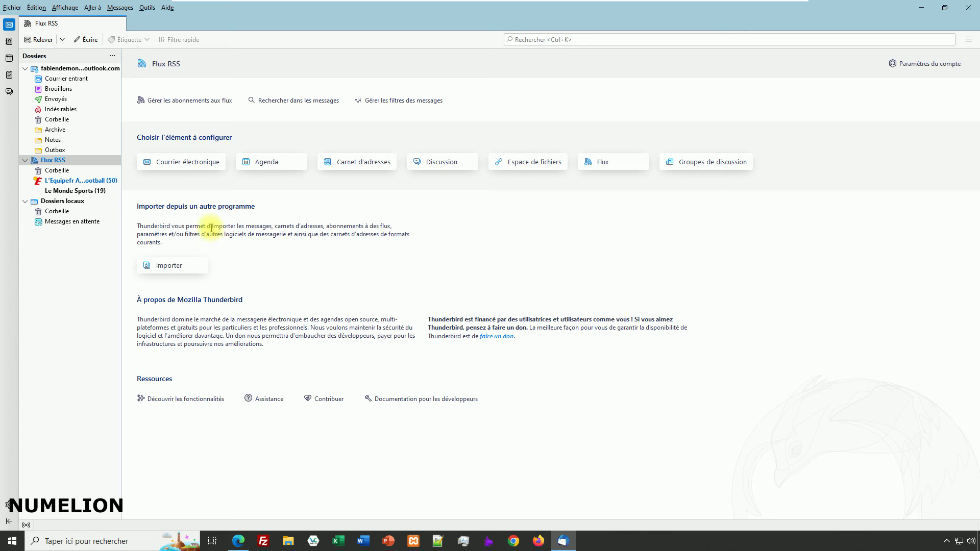
# Open the folder properties of the L'Equipefr Actu Football feed and select "Actu" in its name.
pyautogui.rightClick(65, 185)
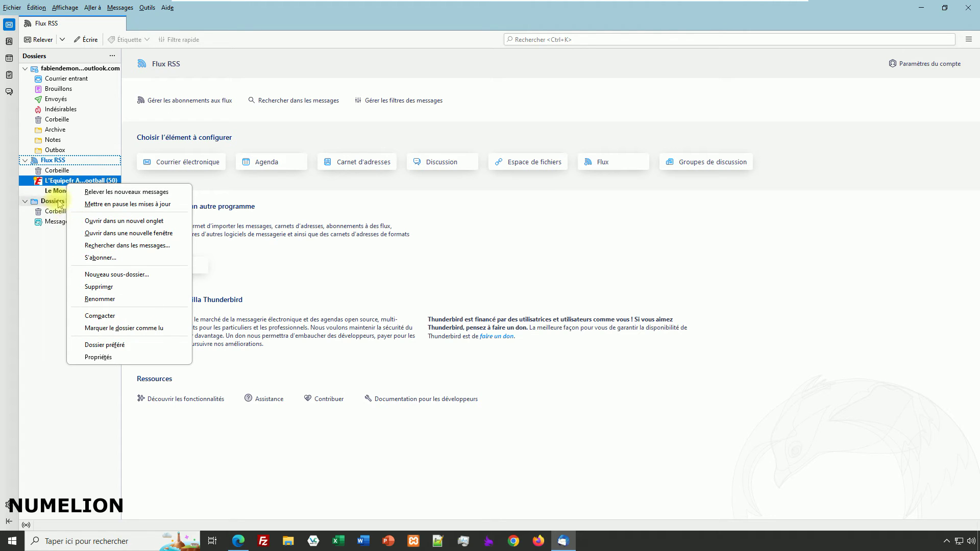
pyautogui.click(98, 357)
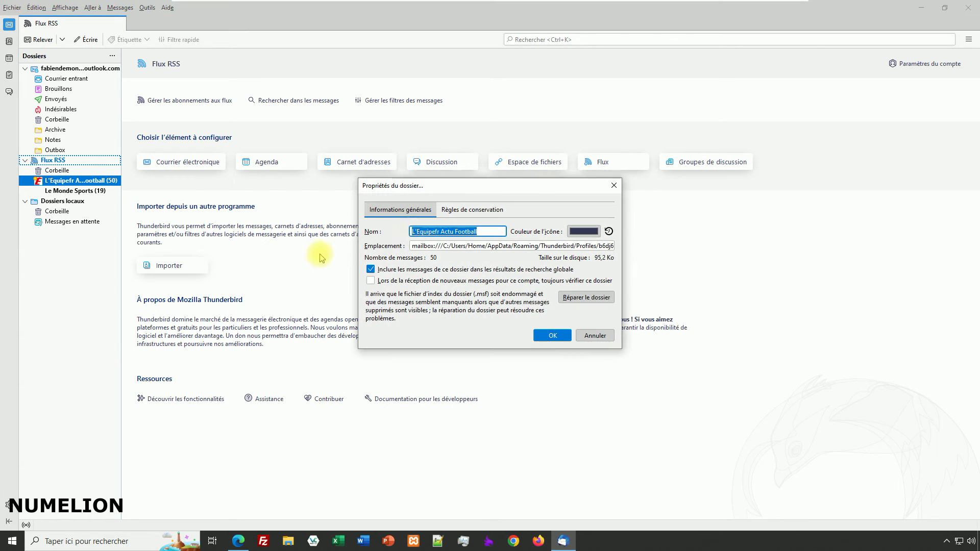
pyautogui.click(442, 231)
pyautogui.moveTo(441, 232); pyautogui.dragTo(456, 232)
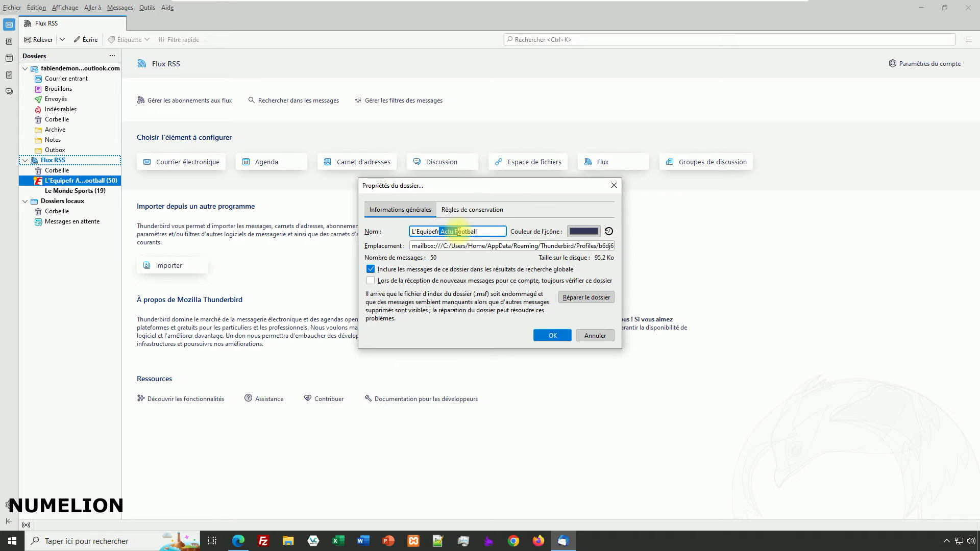